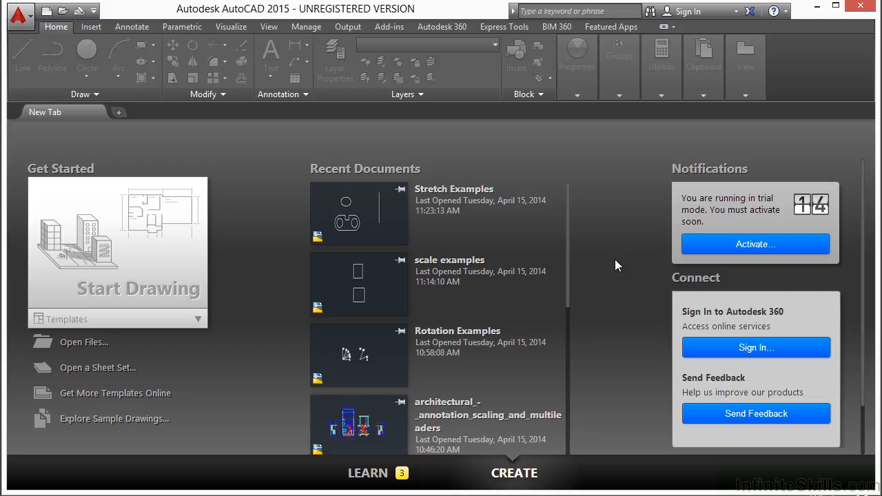
# - Open the drawing Offset Examples.dwg from folder 06
pyautogui.click(98, 350)
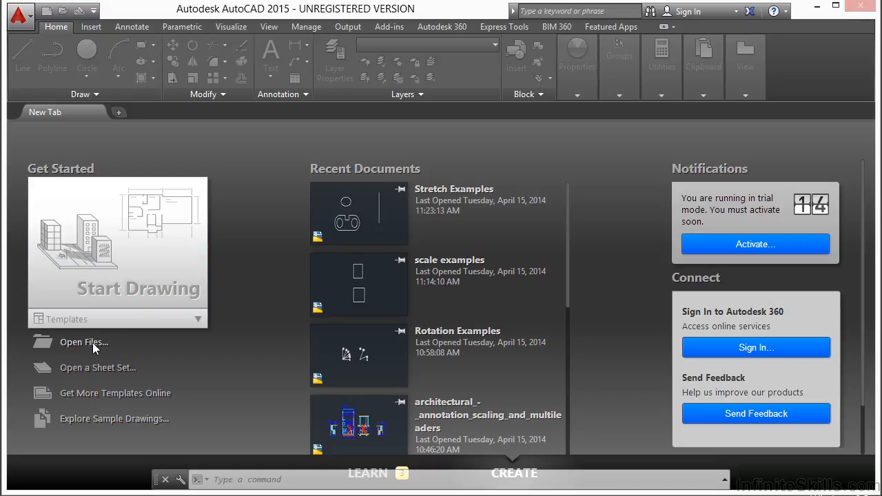
pyautogui.click(364, 234)
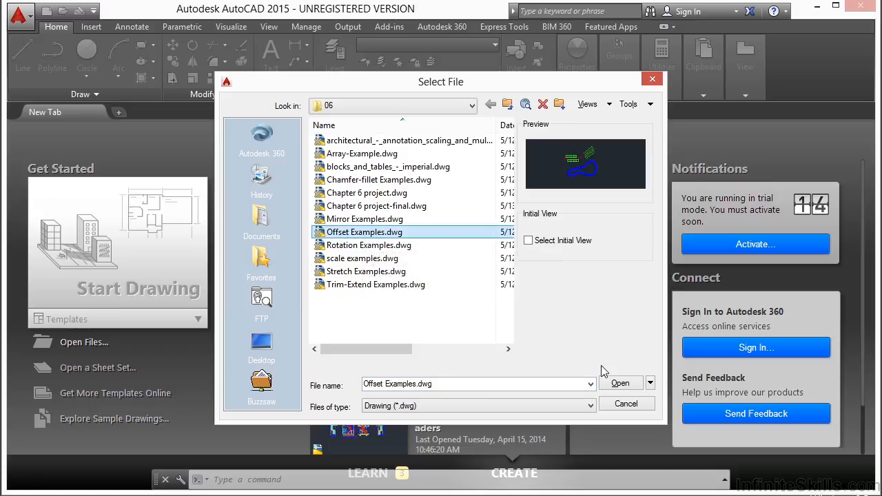
pyautogui.click(628, 391)
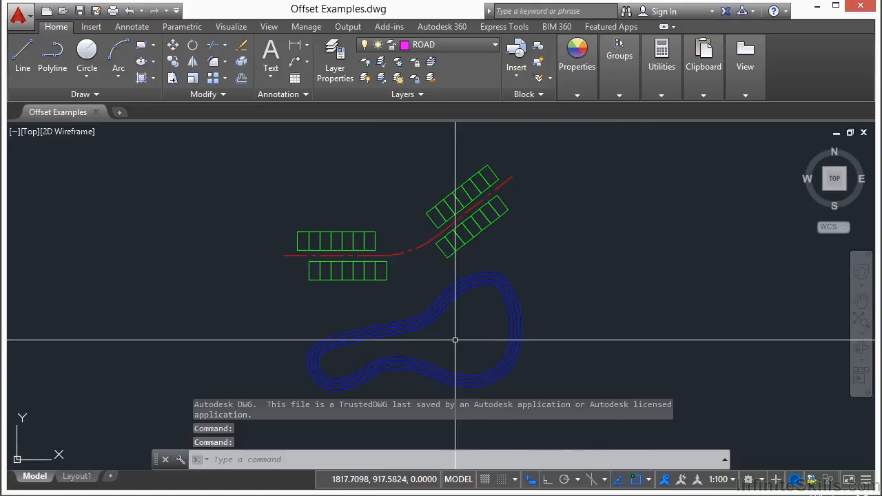
# - Examine the green lots, the red road centerline and the blue contour loops in the drawing
pyautogui.moveTo(439, 327); pyautogui.dragTo(439, 314, button='middle')
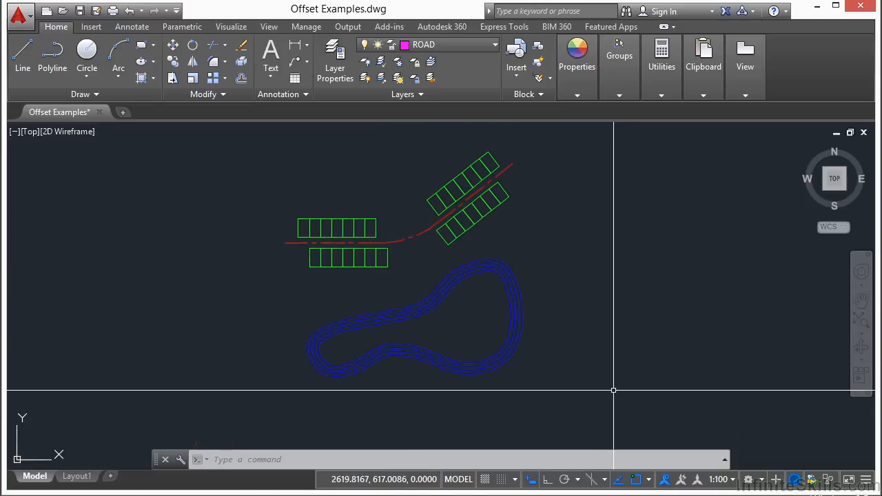
pyautogui.scroll(2, 343, 221)
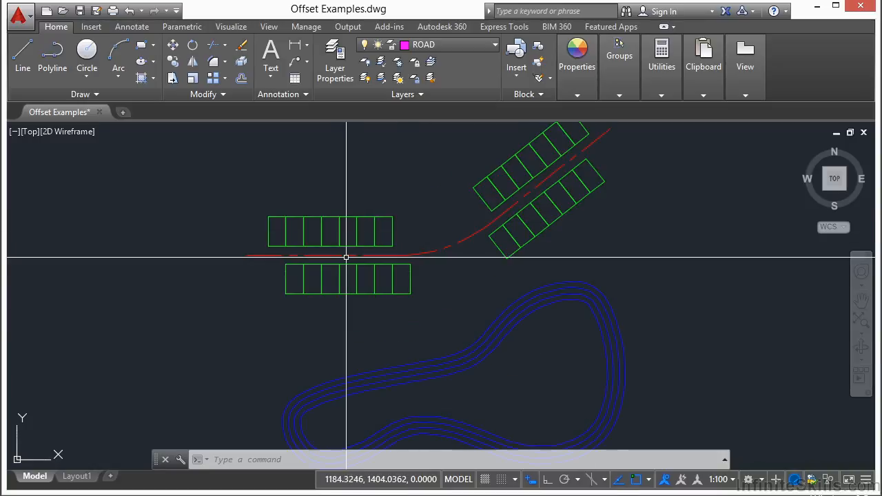
pyautogui.moveTo(432, 251); pyautogui.dragTo(411, 282, button='middle')
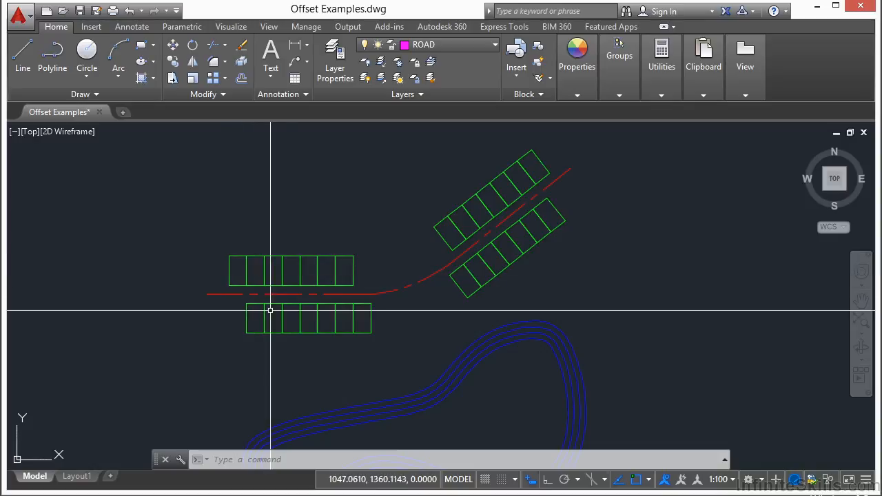
pyautogui.moveTo(433, 282)
pyautogui.mouseDown(button='middle')
pyautogui.moveTo(453, 276)
pyautogui.moveTo(468, 293)
pyautogui.mouseUp(button='middle')
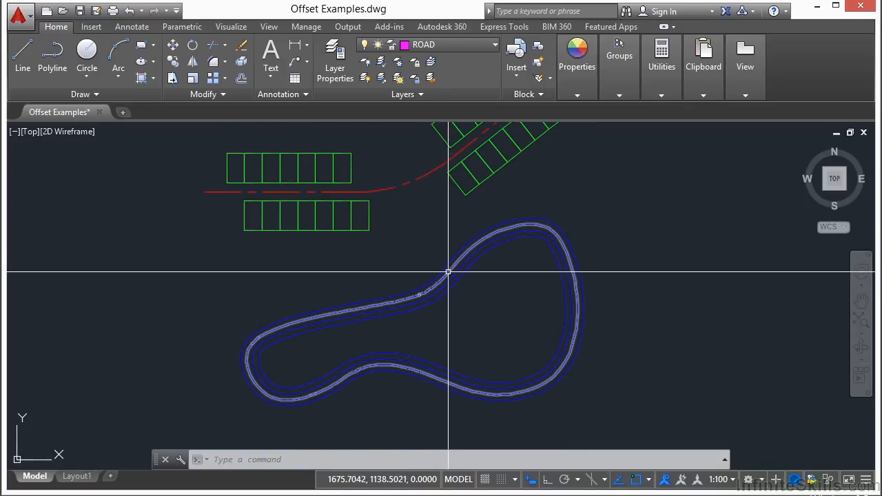
pyautogui.scroll(-4, 448, 275)
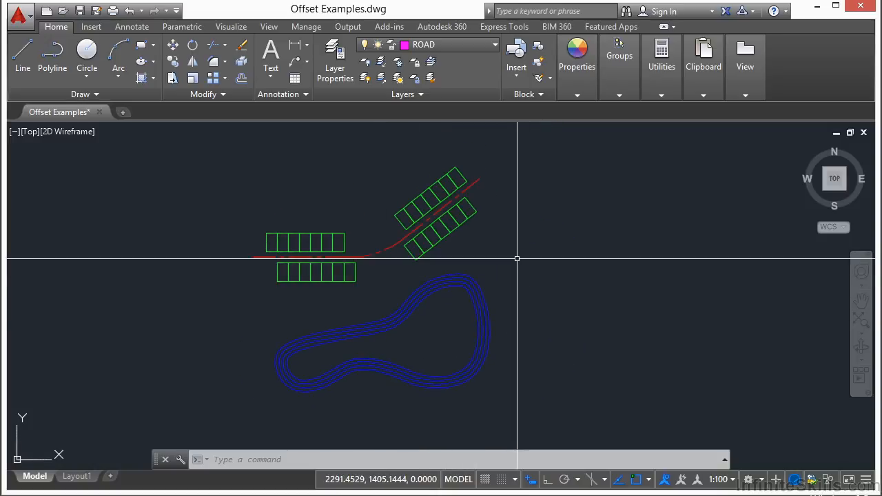
pyautogui.moveTo(415, 354); pyautogui.dragTo(449, 332, button='middle')
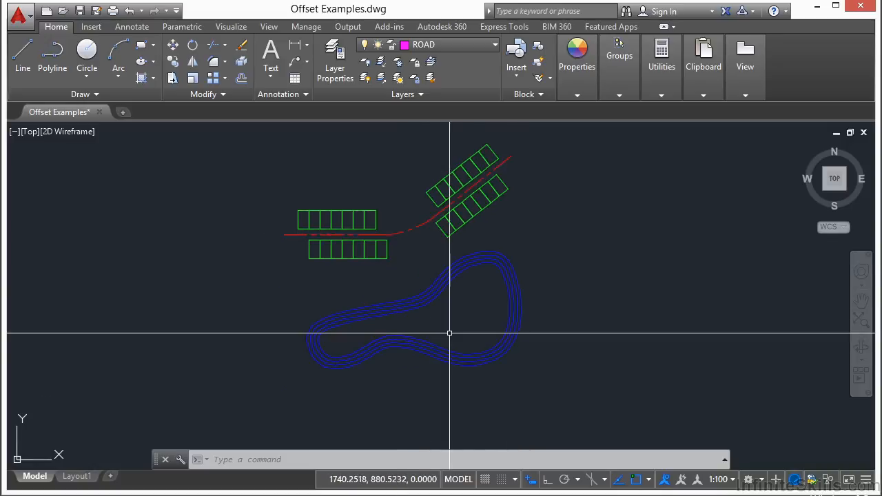
pyautogui.write('off')
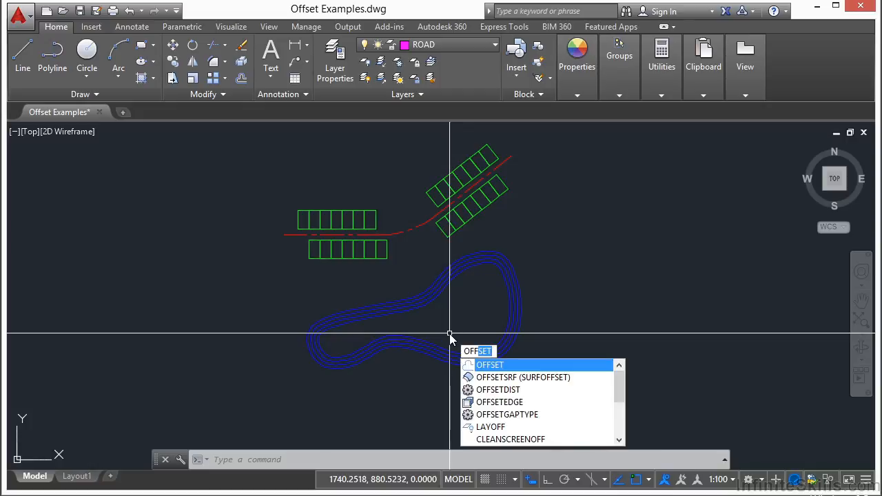
pyautogui.press('Escape')
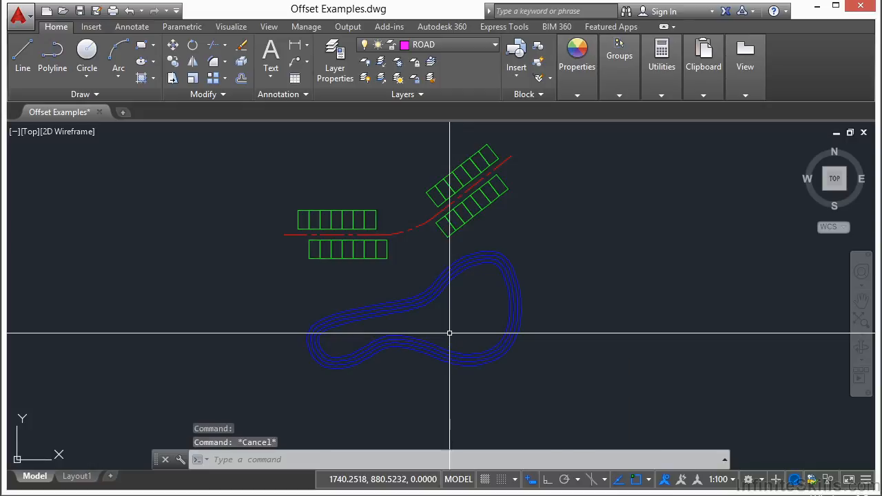
pyautogui.write('o')
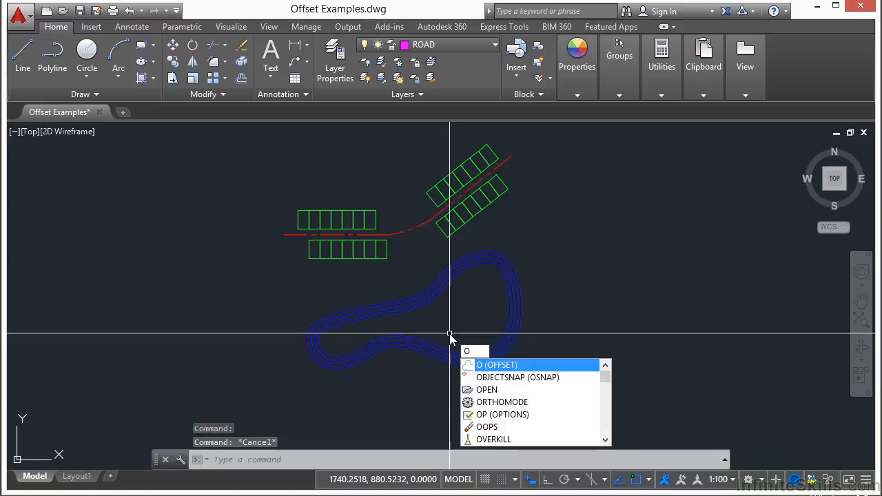
pyautogui.press('Escape')
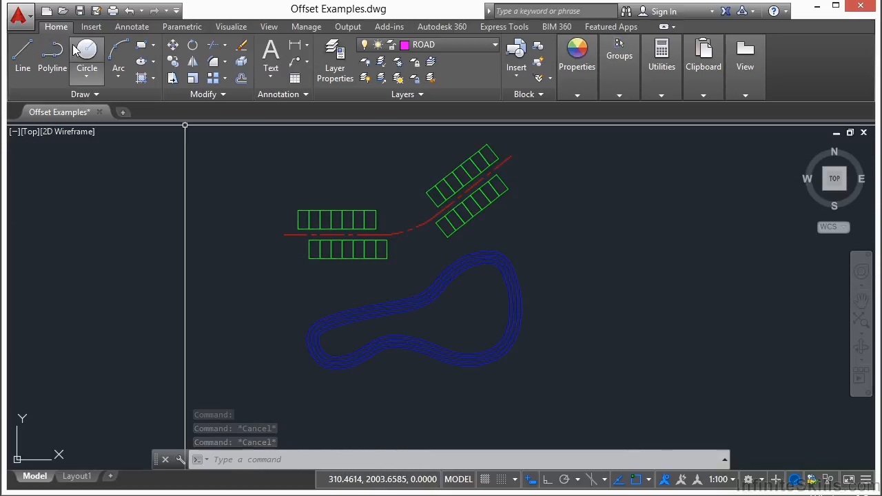
# - Offset the innermost blue contour loop by 20 units toward its inside and end the Offset command
pyautogui.click(241, 78)
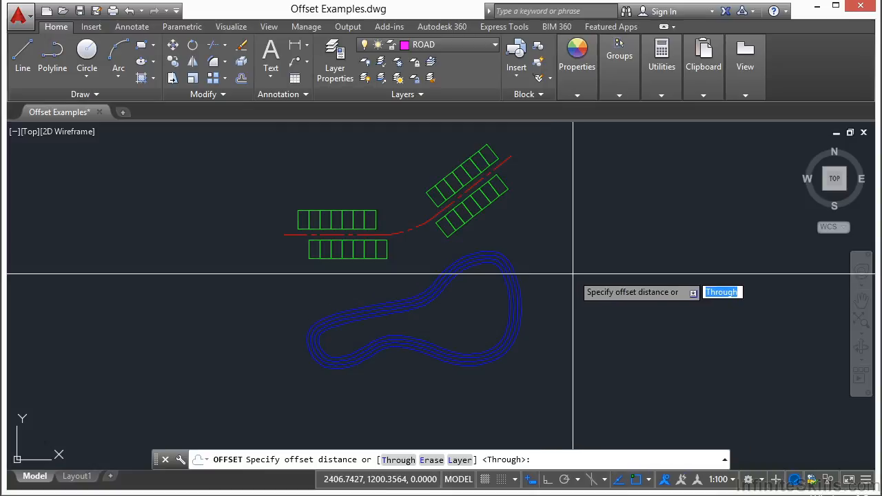
pyautogui.write('20')
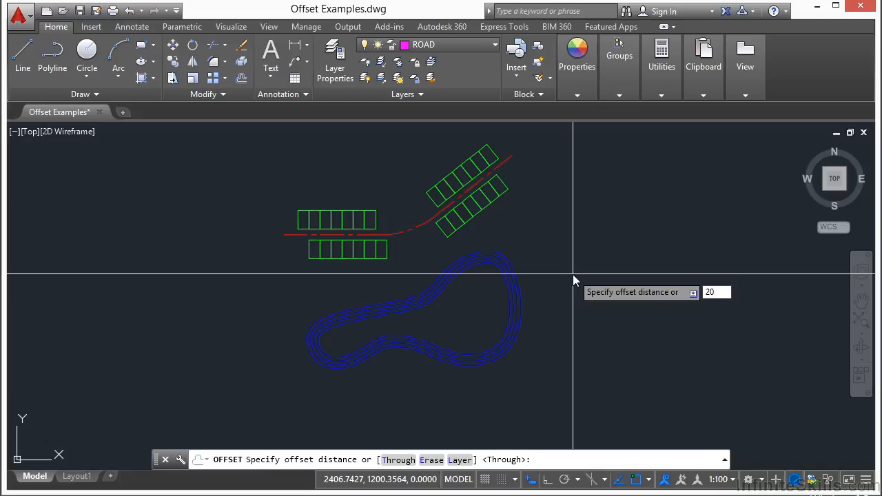
pyautogui.press('Return')
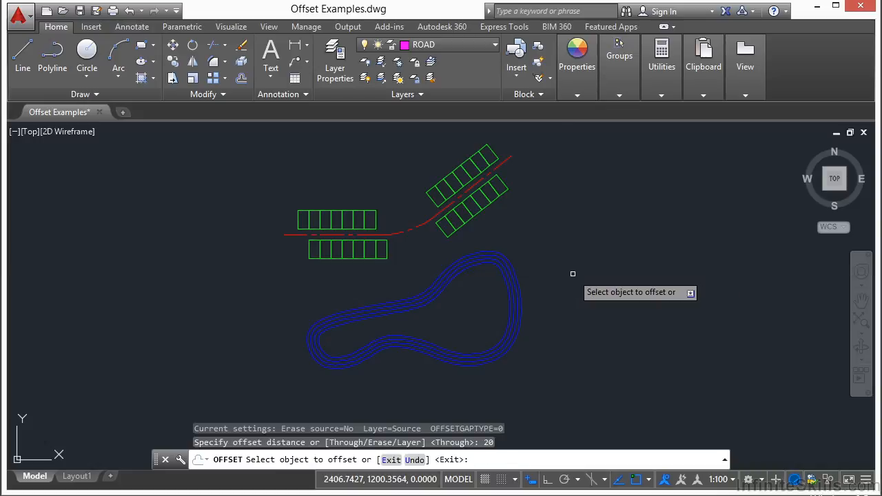
pyautogui.scroll(4, 427, 321)
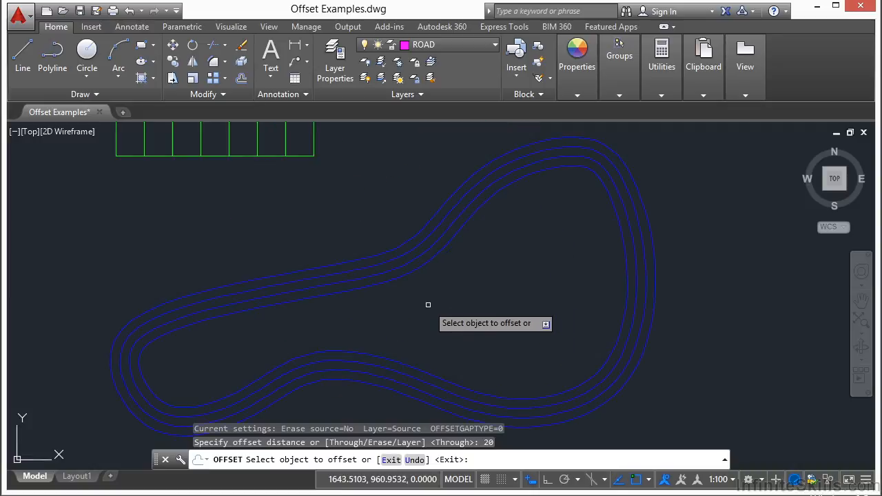
pyautogui.moveTo(448, 307); pyautogui.dragTo(449, 271, button='middle')
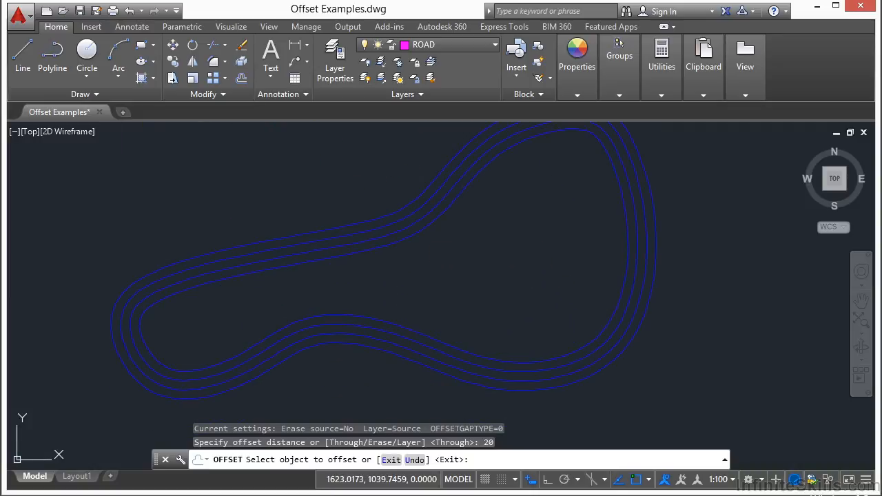
pyautogui.click(419, 232)
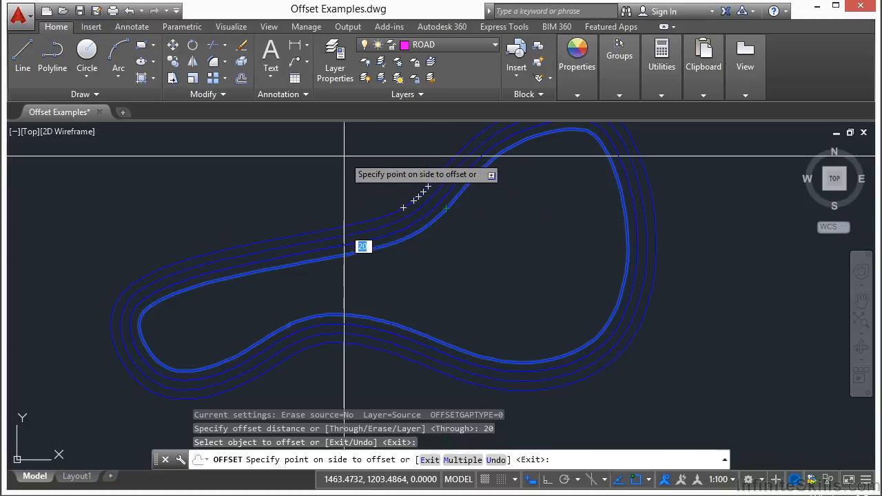
pyautogui.scroll(5, 409, 230)
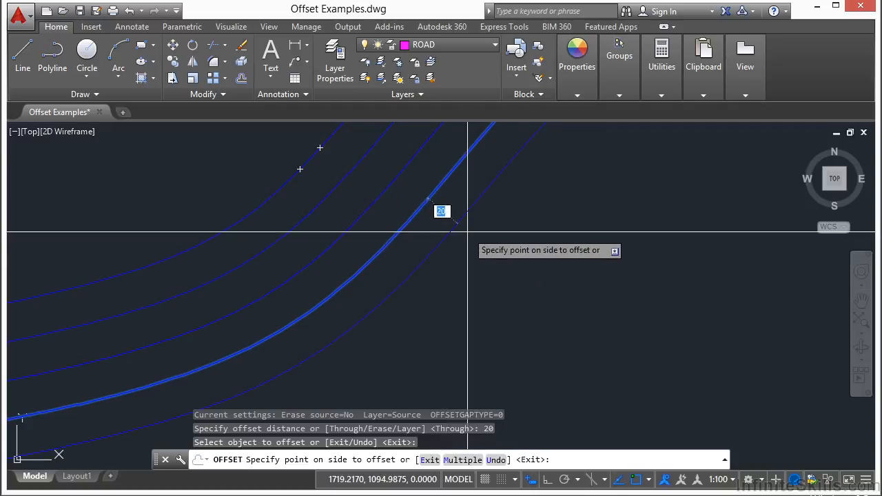
pyautogui.click(521, 245)
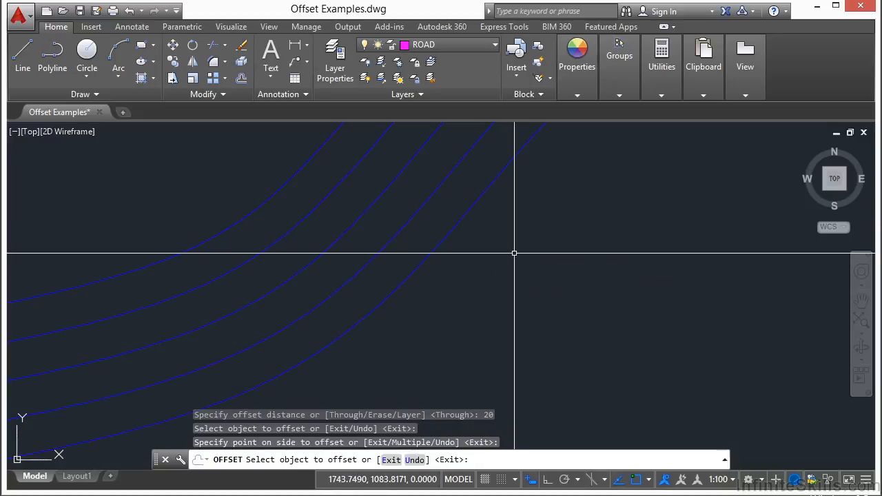
pyautogui.press('Return')
# - Inspect the spacing of the blue contour loops and the gap between the lots along the red road centerline
pyautogui.scroll(-2, 421, 241)
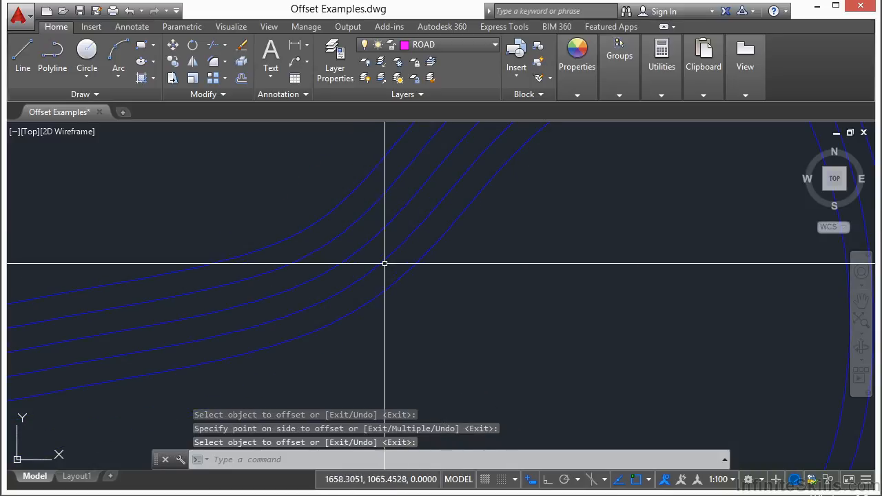
pyautogui.moveTo(279, 333); pyautogui.dragTo(510, 128, button='middle')
pyautogui.moveTo(199, 205); pyautogui.dragTo(463, 199, button='middle')
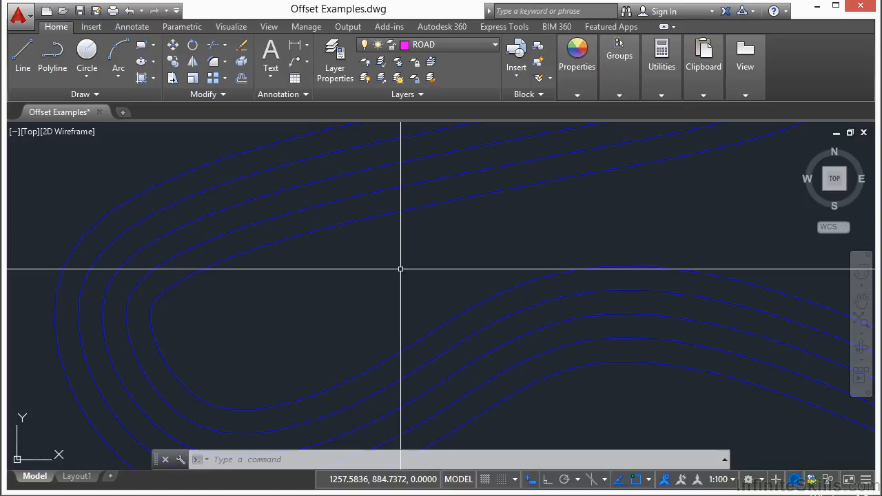
pyautogui.scroll(-6, 400, 269)
pyautogui.moveTo(467, 201); pyautogui.dragTo(397, 270, button='middle')
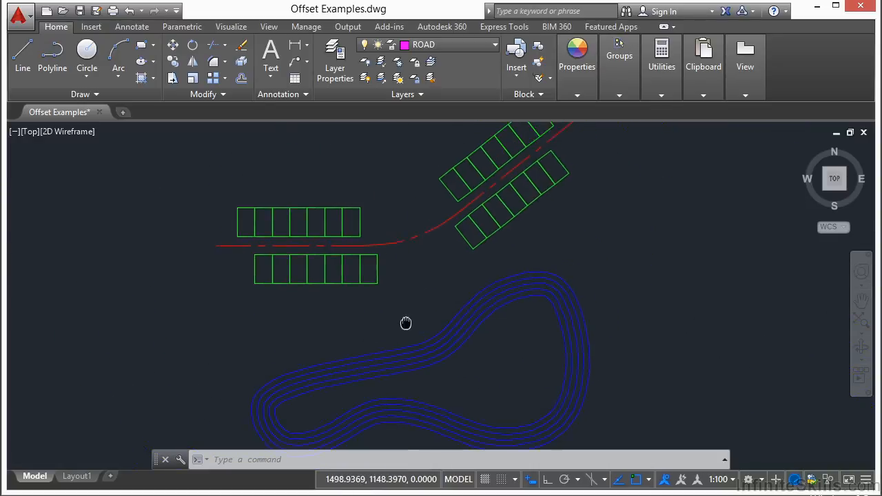
pyautogui.scroll(4, 324, 227)
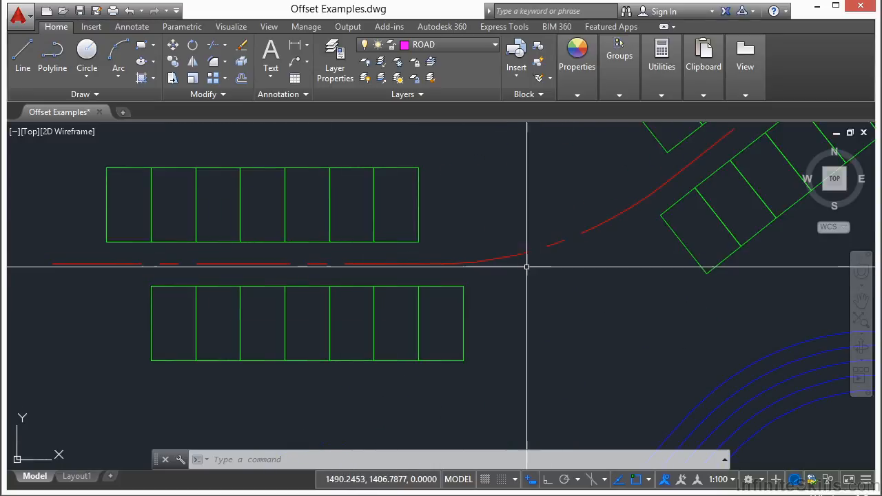
pyautogui.scroll(-2, 454, 255)
pyautogui.scroll(2, 393, 263)
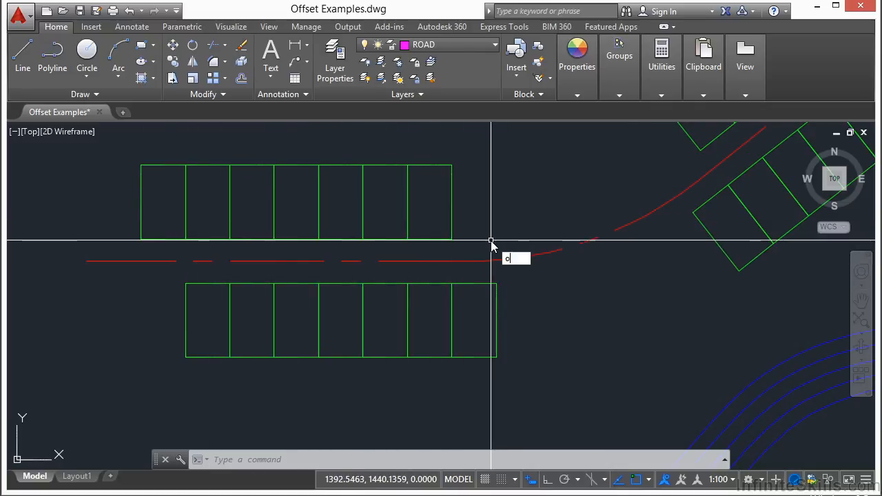
# - Start Offset and set its Layer option to Current, so offset copies go on the ROAD layer
pyautogui.press('Return')
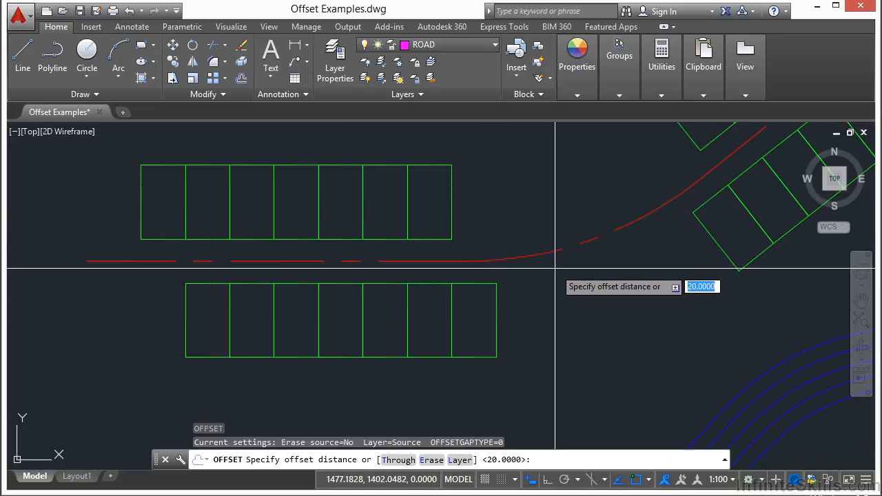
pyautogui.moveTo(650, 356); pyautogui.dragTo(546, 297, button='middle')
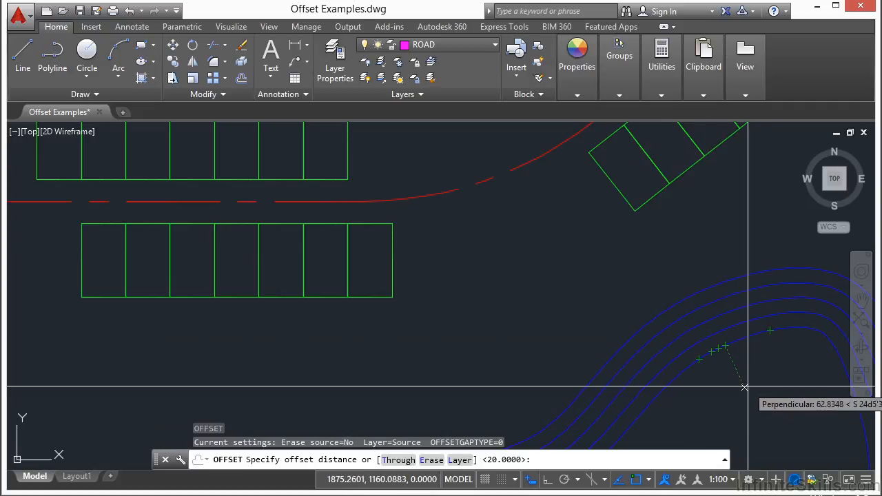
pyautogui.moveTo(491, 256); pyautogui.dragTo(511, 312, button='middle')
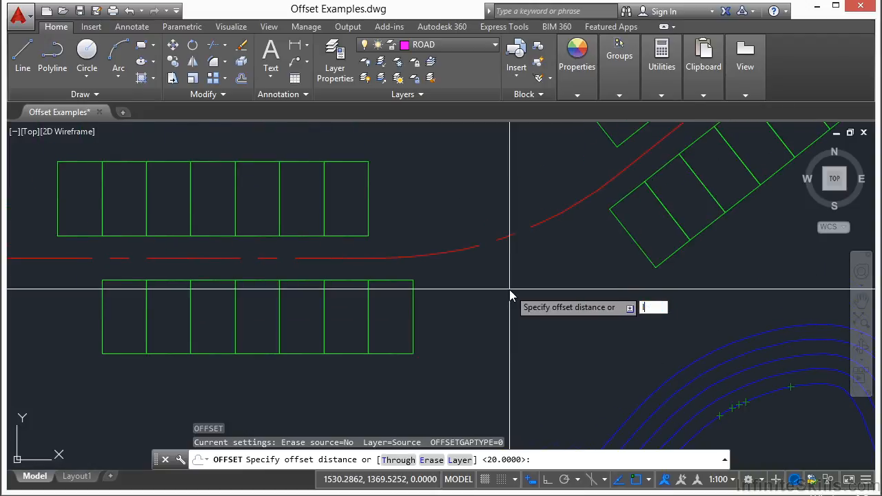
pyautogui.press('Return')
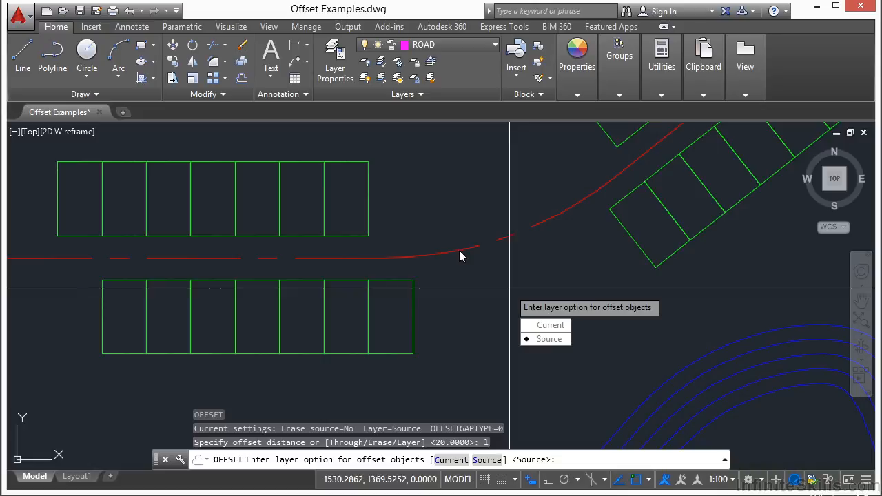
pyautogui.click(550, 326)
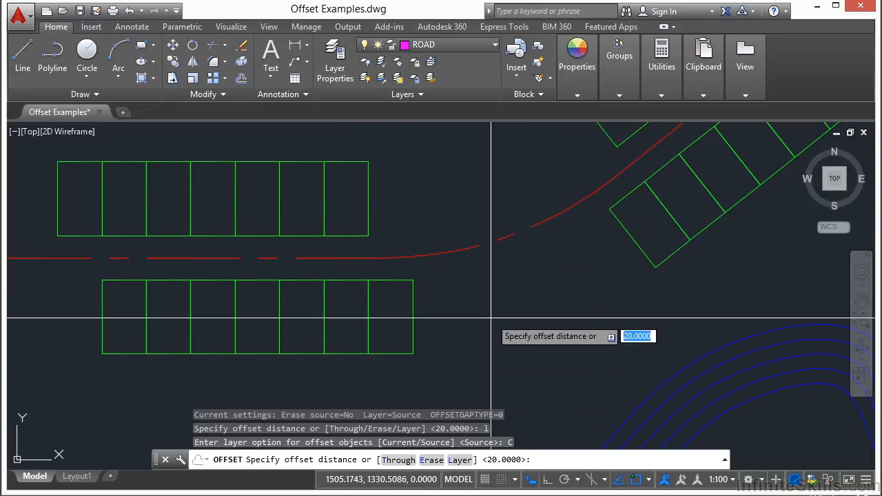
# - Offset the red road centerline with the Through option, through a lot line's endpoint on the upper edge of the lower horizontal lot row
pyautogui.press('Return')
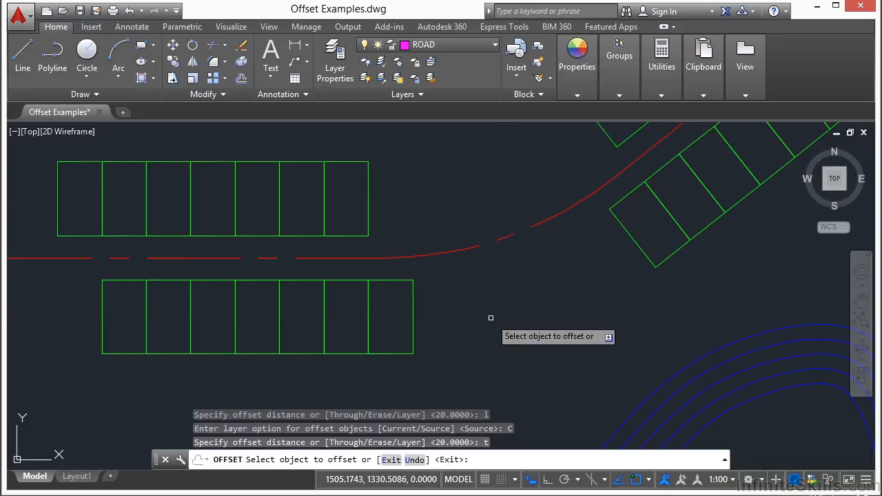
pyautogui.click(375, 256)
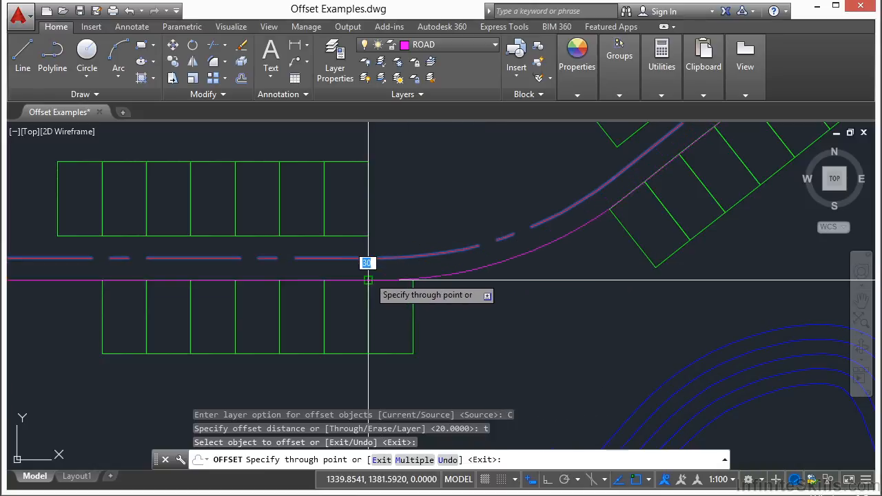
pyautogui.scroll(4, 361, 281)
pyautogui.scroll(2, 359, 281)
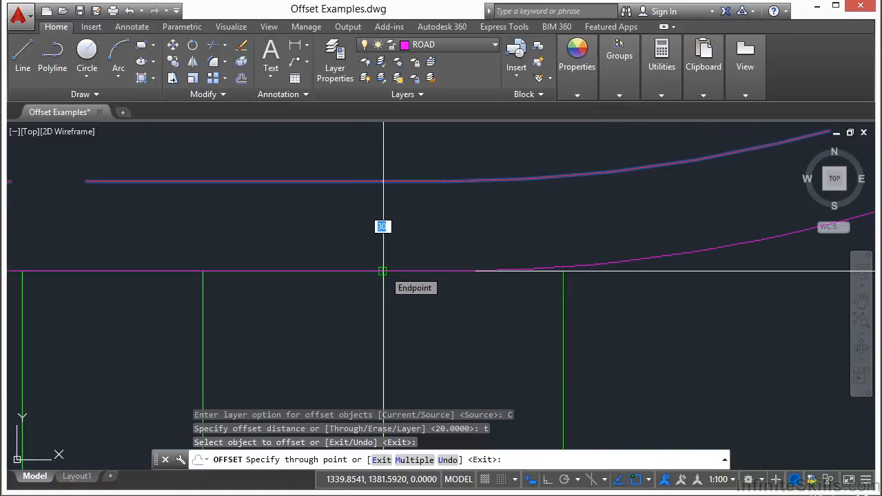
pyautogui.click(382, 271)
pyautogui.scroll(-4, 292, 293)
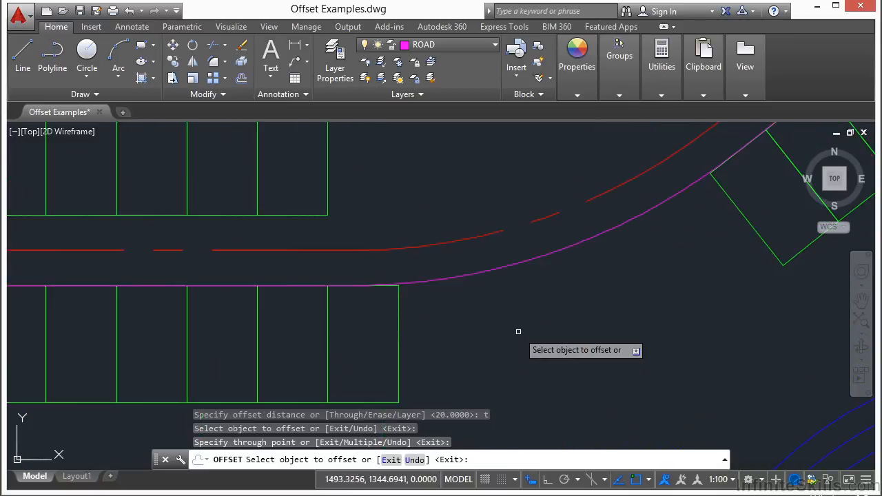
# - Offset the red road centerline with the Through option, through a lot line's endpoint on the lower edge of the upper horizontal lot row
pyautogui.press('Return')
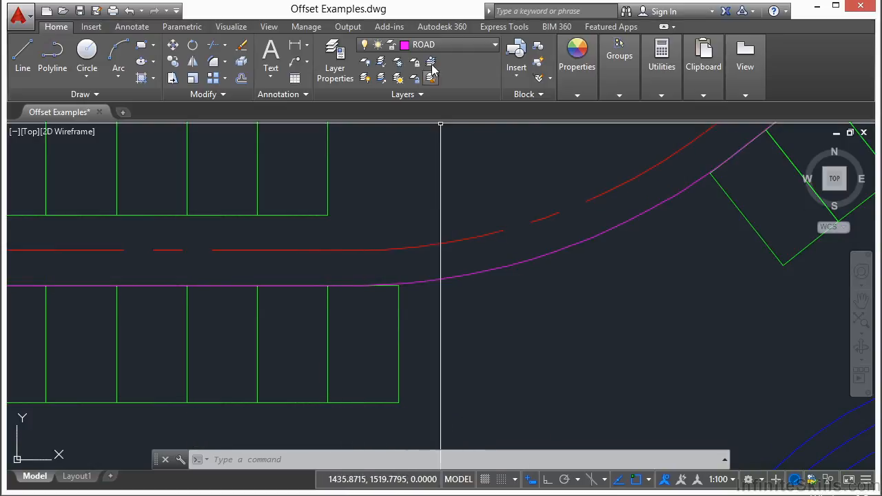
pyautogui.write('o')
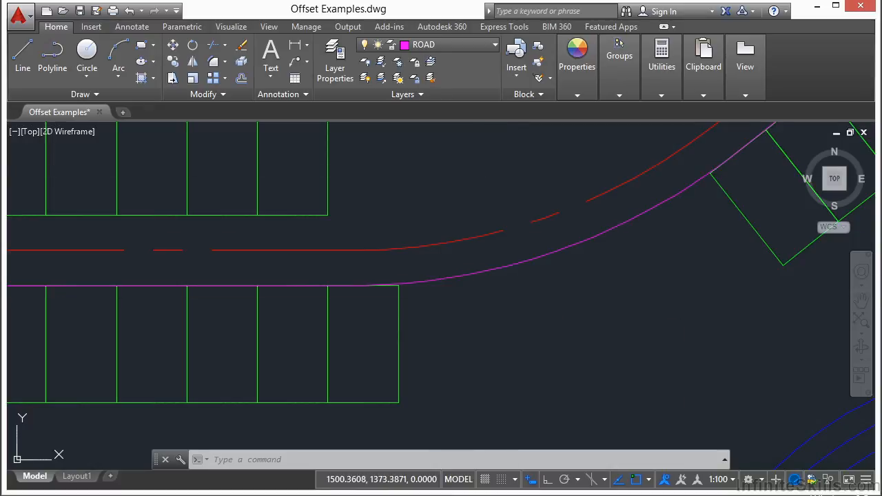
pyautogui.press('Return')
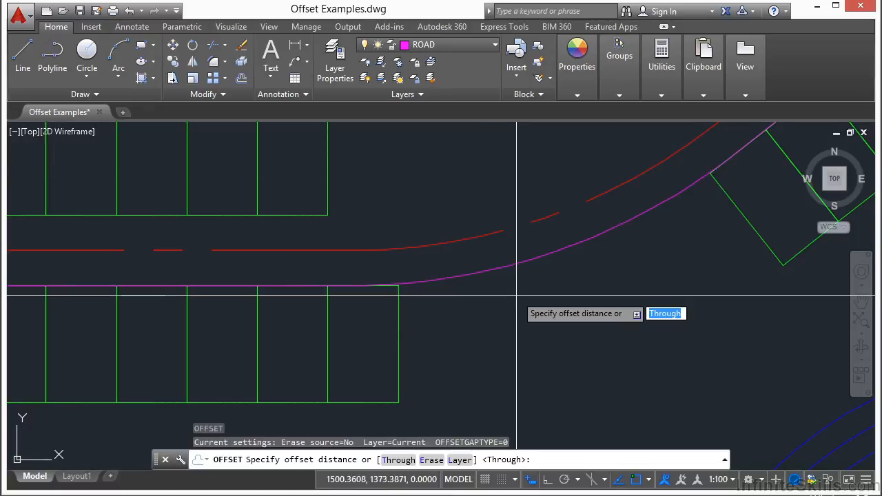
pyautogui.press('Return')
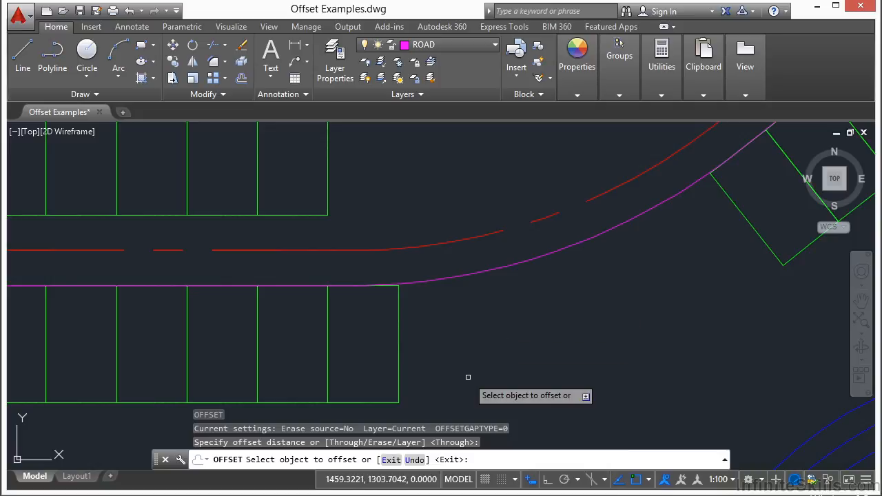
pyautogui.click(391, 246)
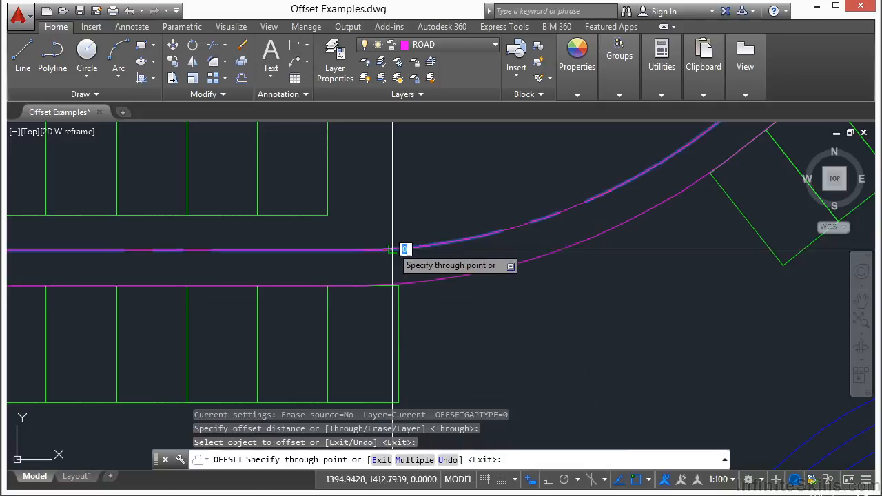
pyautogui.click(261, 216)
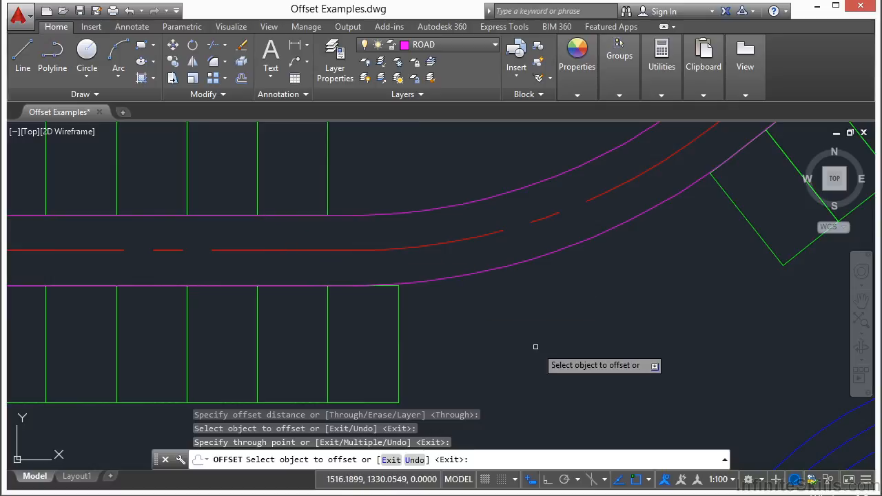
pyautogui.press('Return')
pyautogui.scroll(-4, 515, 311)
pyautogui.moveTo(533, 305); pyautogui.dragTo(409, 326, button='middle')
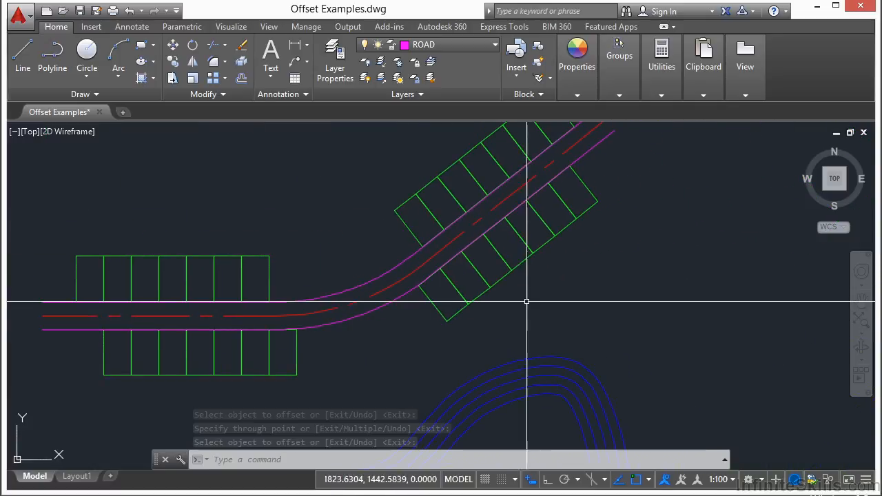
pyautogui.scroll(-3, 638, 290)
pyautogui.moveTo(616, 297); pyautogui.dragTo(575, 244, button='middle')
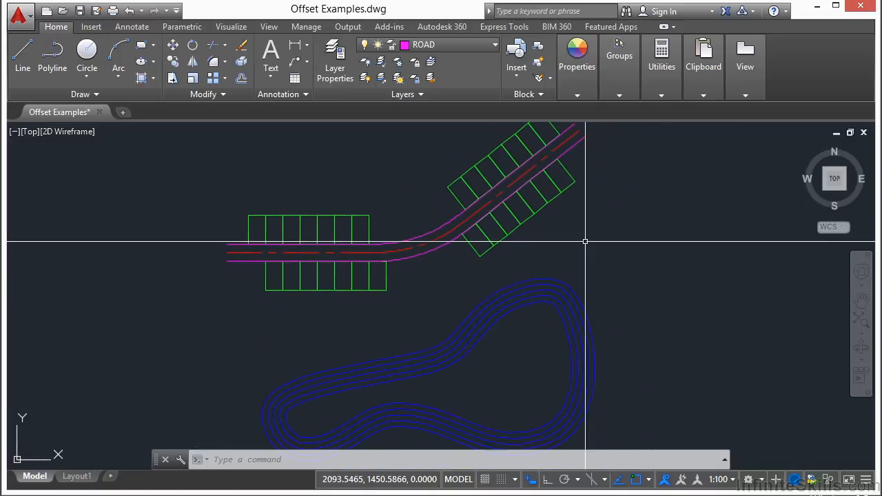